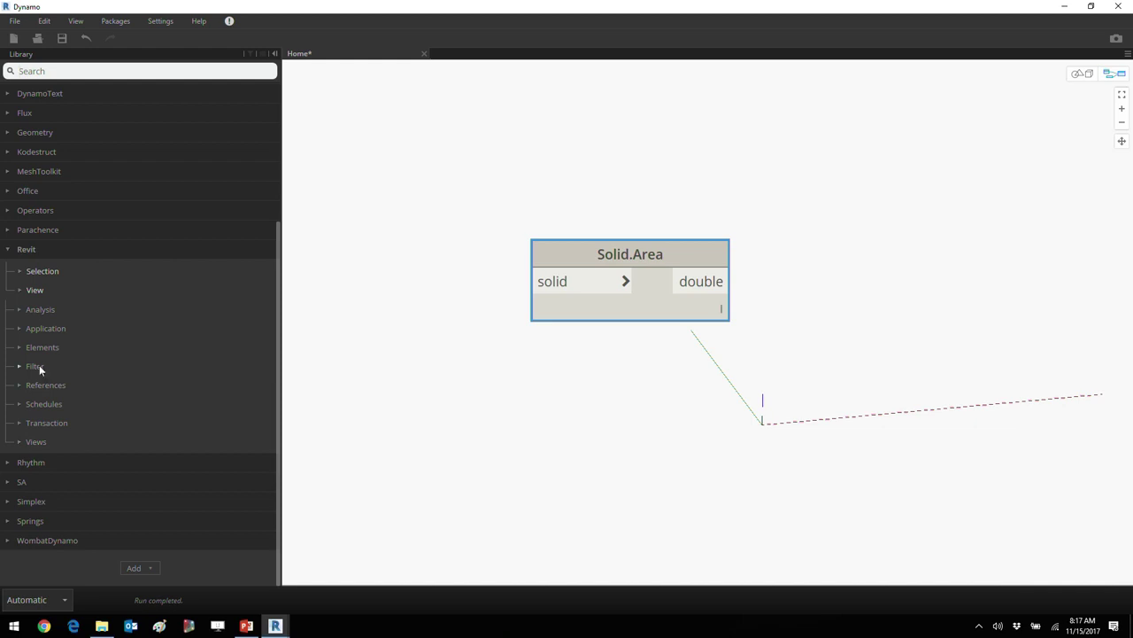
- Expand Revit > Selection in the Library and shrink Dynamo to view the Revit beams
click(65, 272)
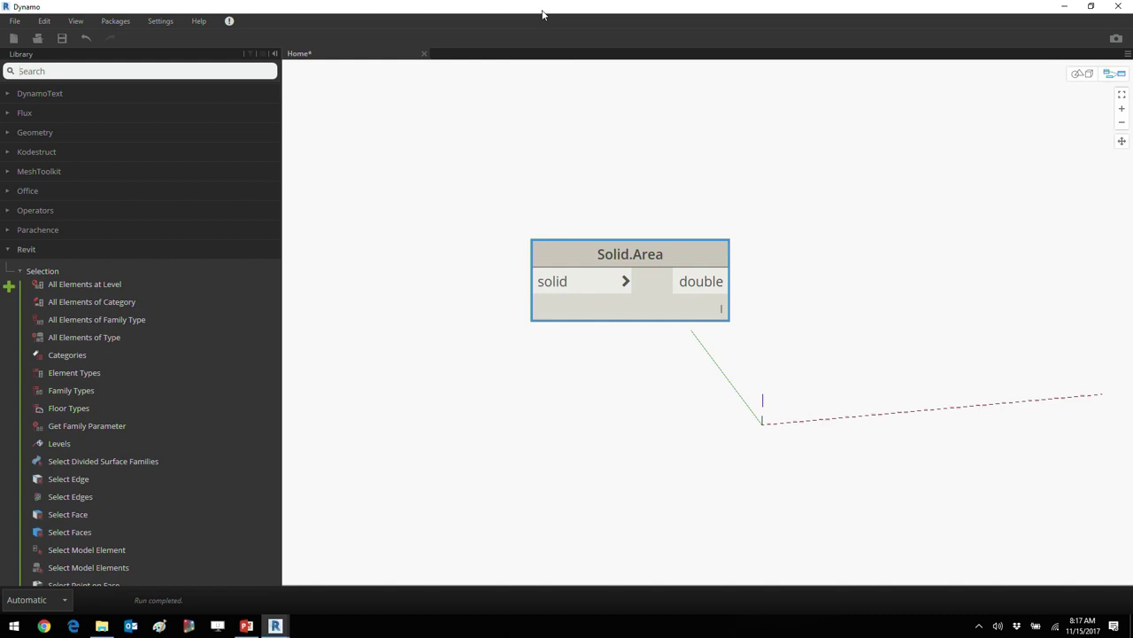
drag(544, 7, 509, 252)
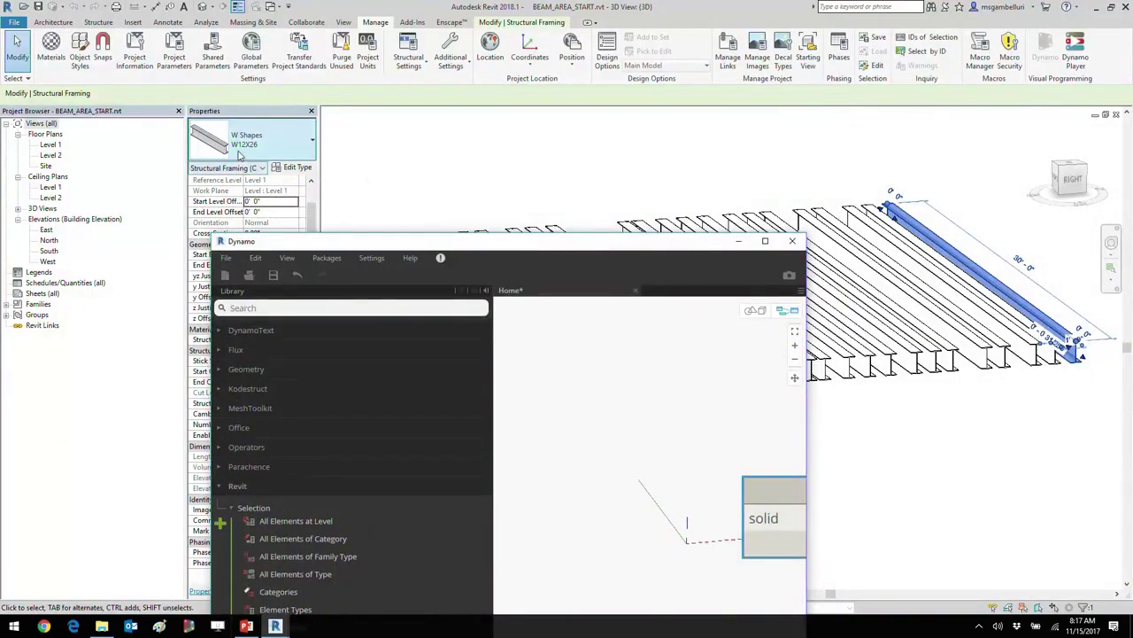
- Maximize Dynamo and place a Family Types node above and left of Solid.Area
double_click(354, 241)
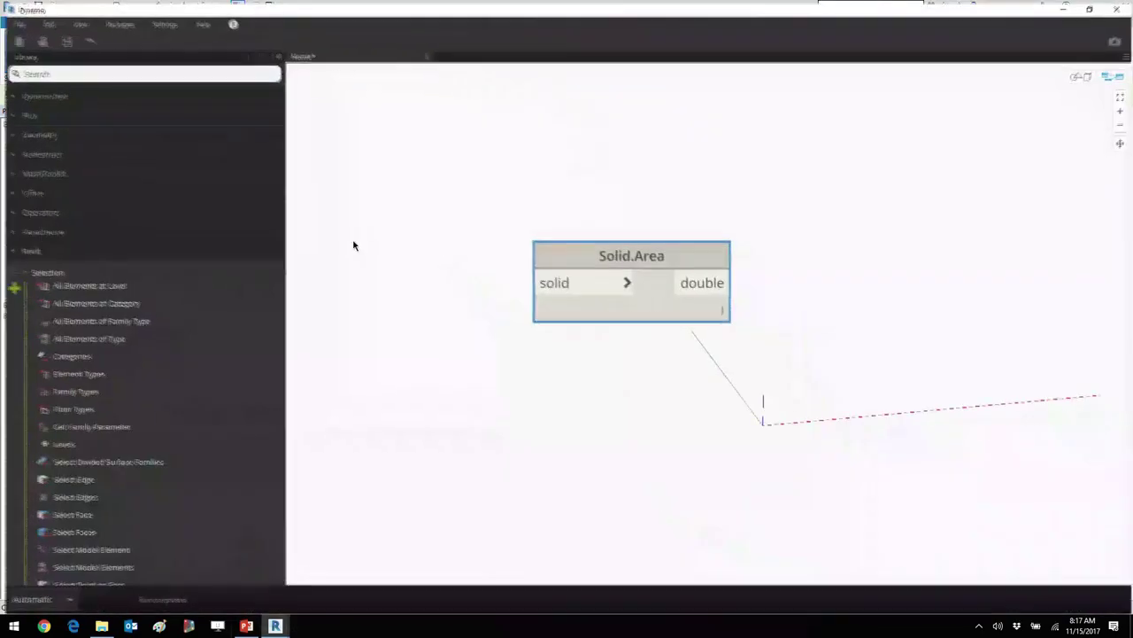
click(144, 390)
drag(765, 303, 399, 164)
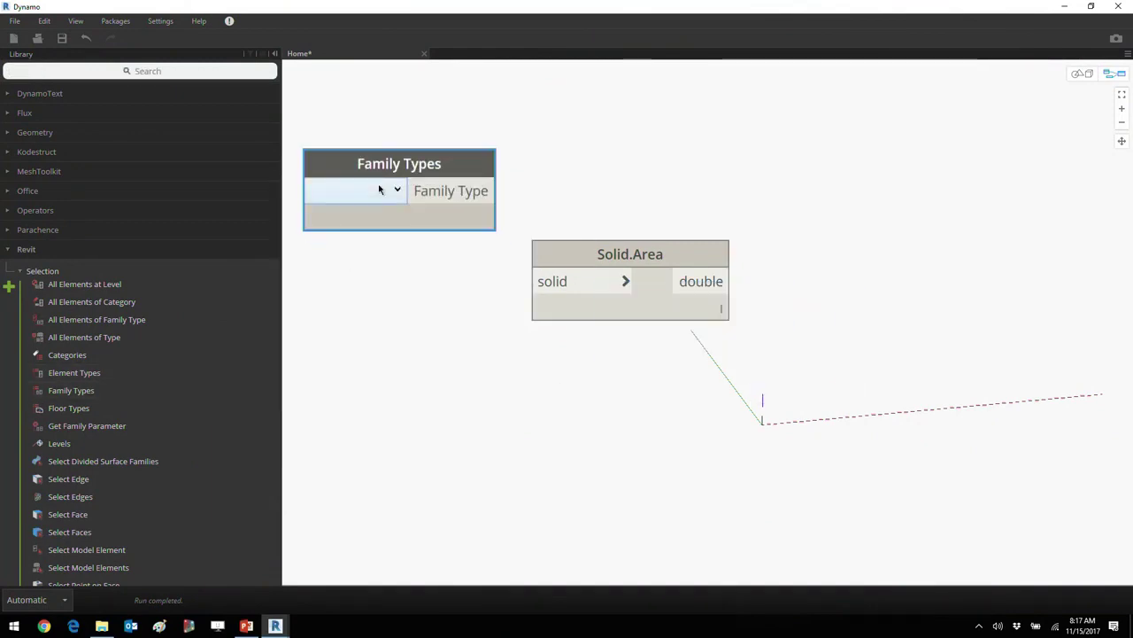
- Set the Family Types node to W Shapes:W12X26
click(379, 189)
scroll(316, 309, down, 5)
scroll(316, 309, down, 5)
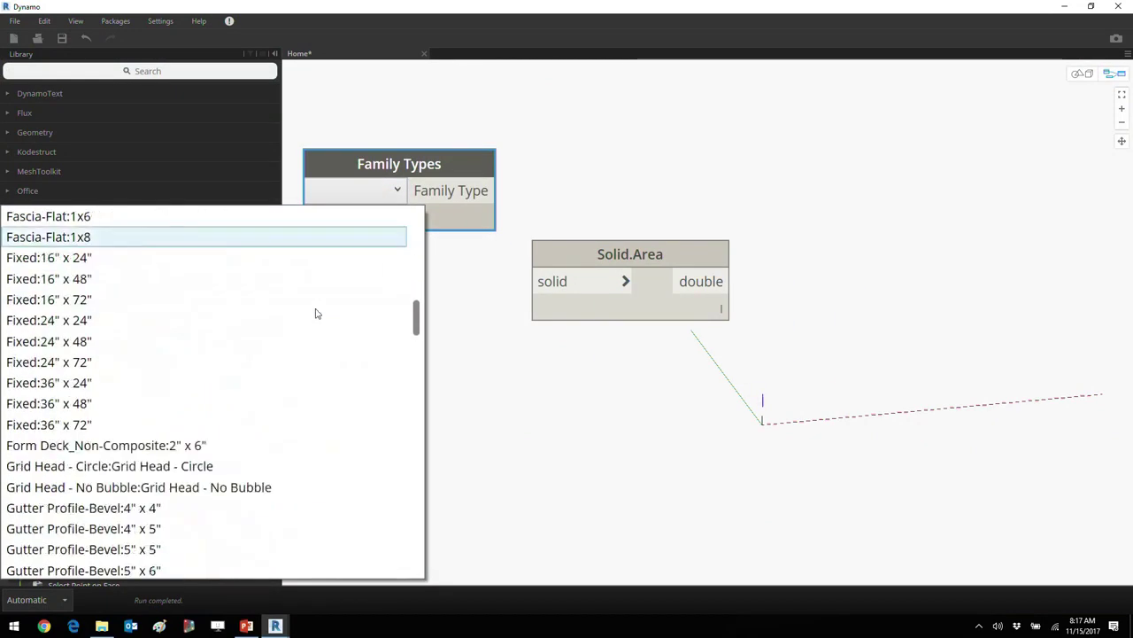
scroll(311, 330, down, 10)
scroll(312, 329, down, 10)
scroll(311, 331, down, 10)
scroll(306, 337, down, 10)
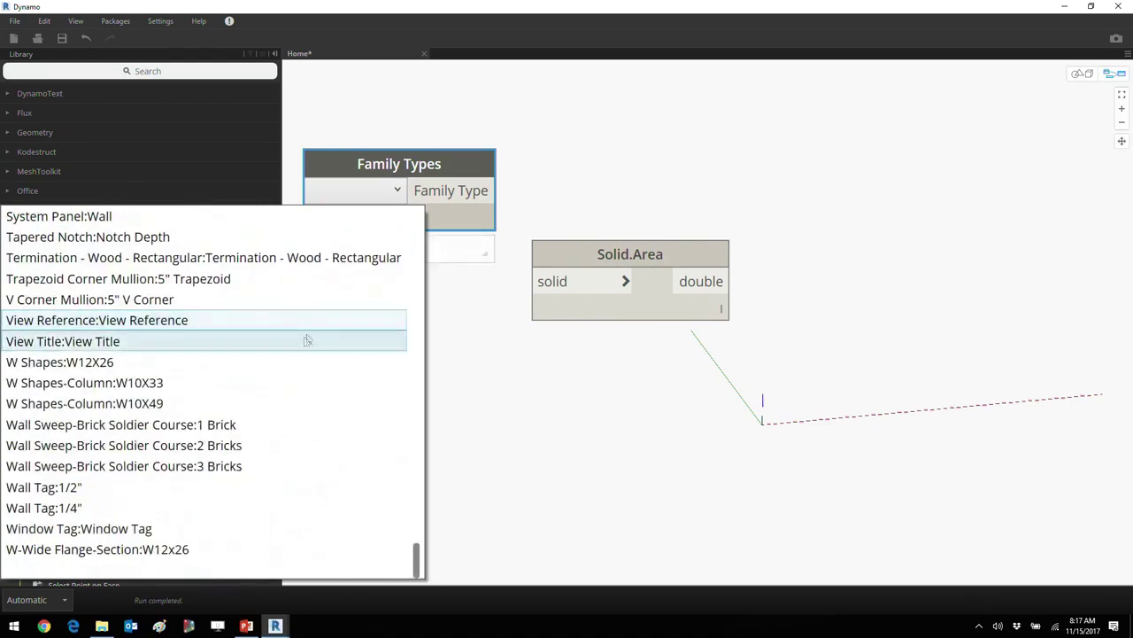
click(248, 361)
key(ctrl+l)
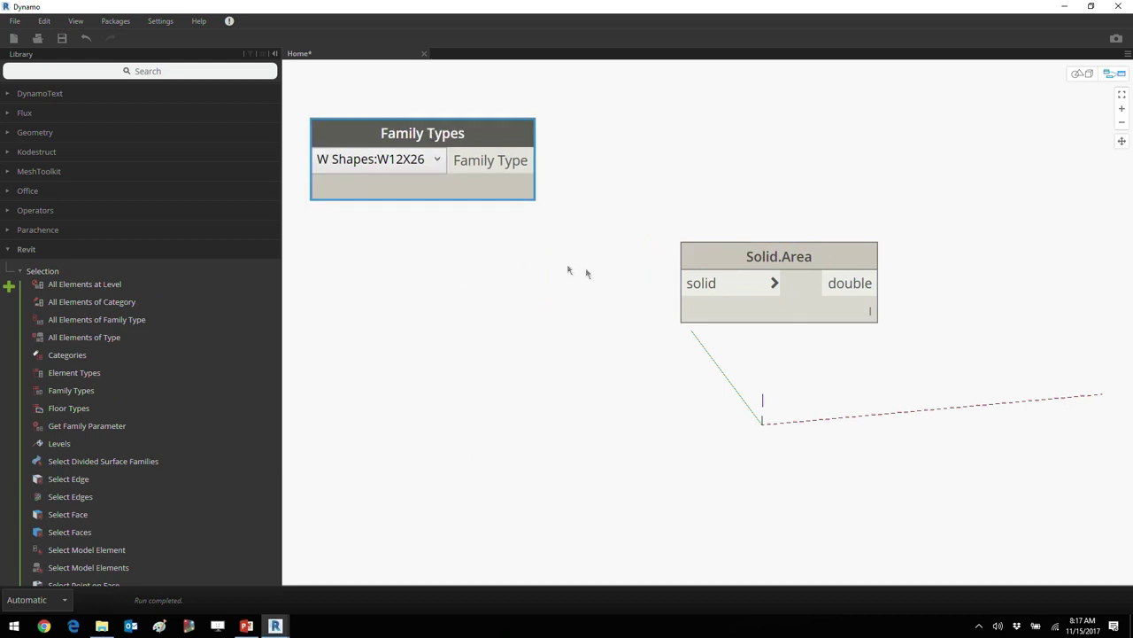
key(ctrl+z)
click(432, 169)
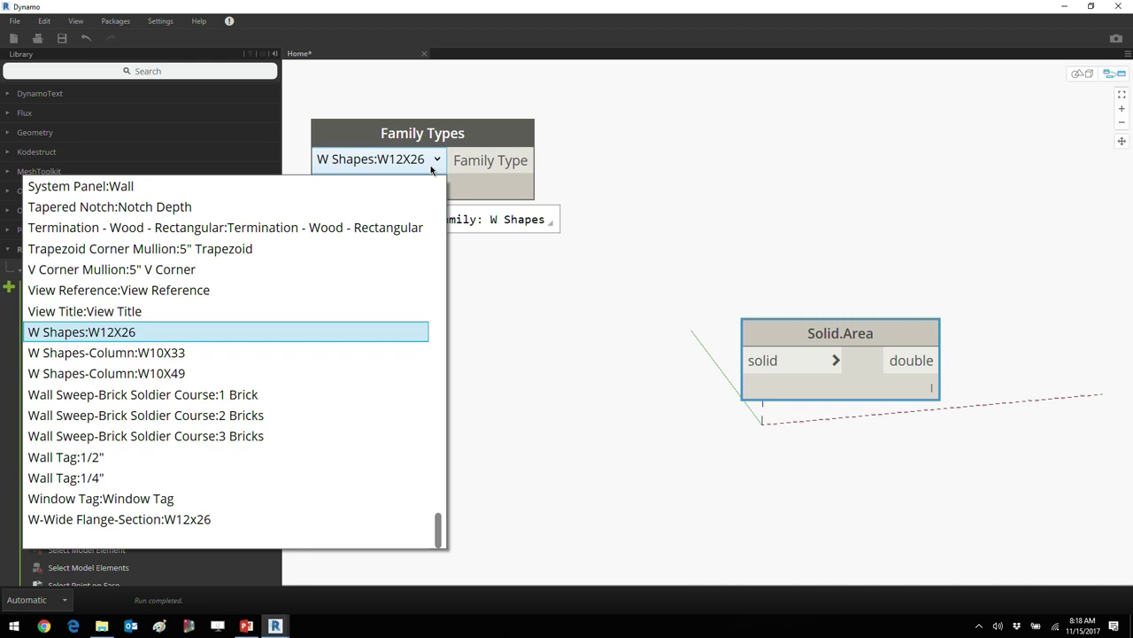
- Dismiss the open type dropdown with W Shapes:W12X26 still chosen
click(412, 139)
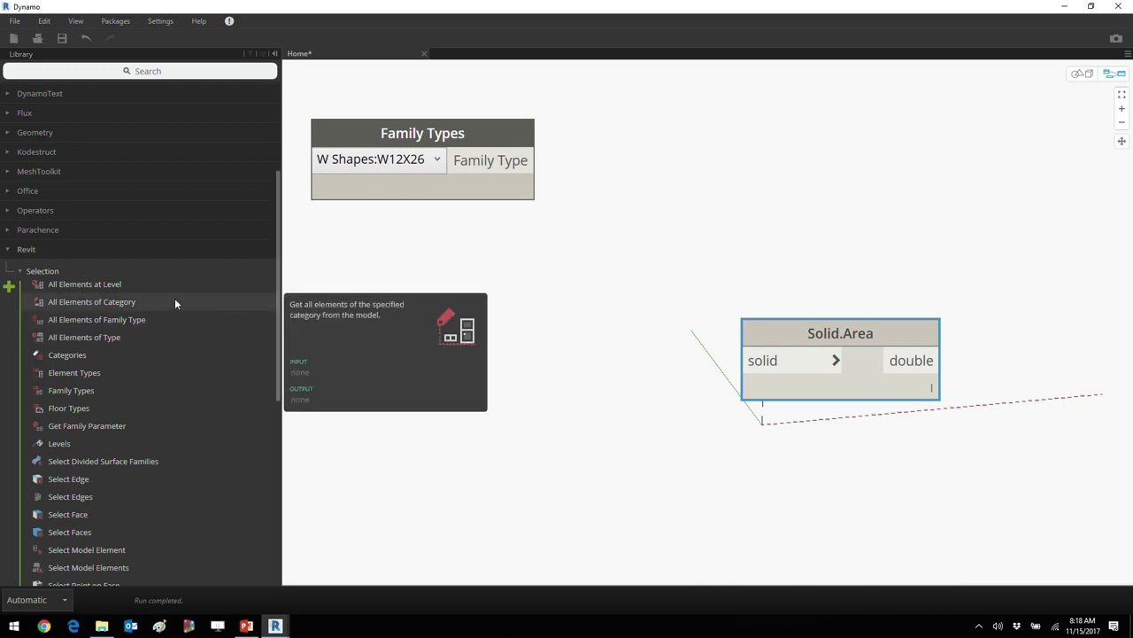
- Add All Elements of Family Type, feed it from Family Types, and rearrange the nodes
click(96, 320)
drag(727, 325, 646, 197)
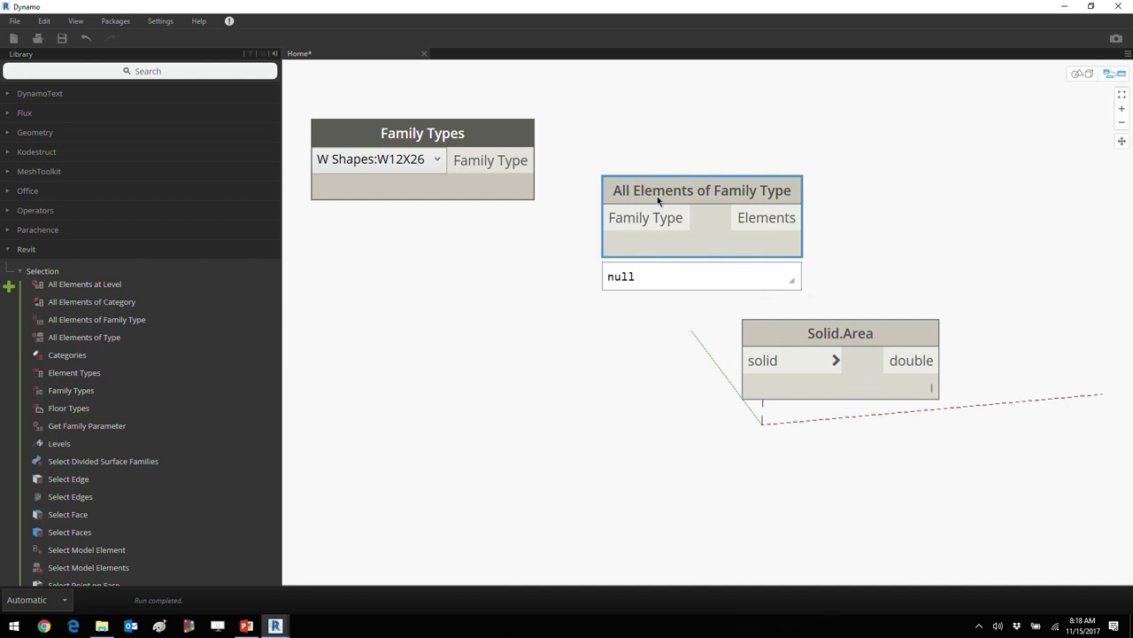
mouse_move(537, 160)
mouse_down()
mouse_move(604, 218)
mouse_move(611, 155)
mouse_up()
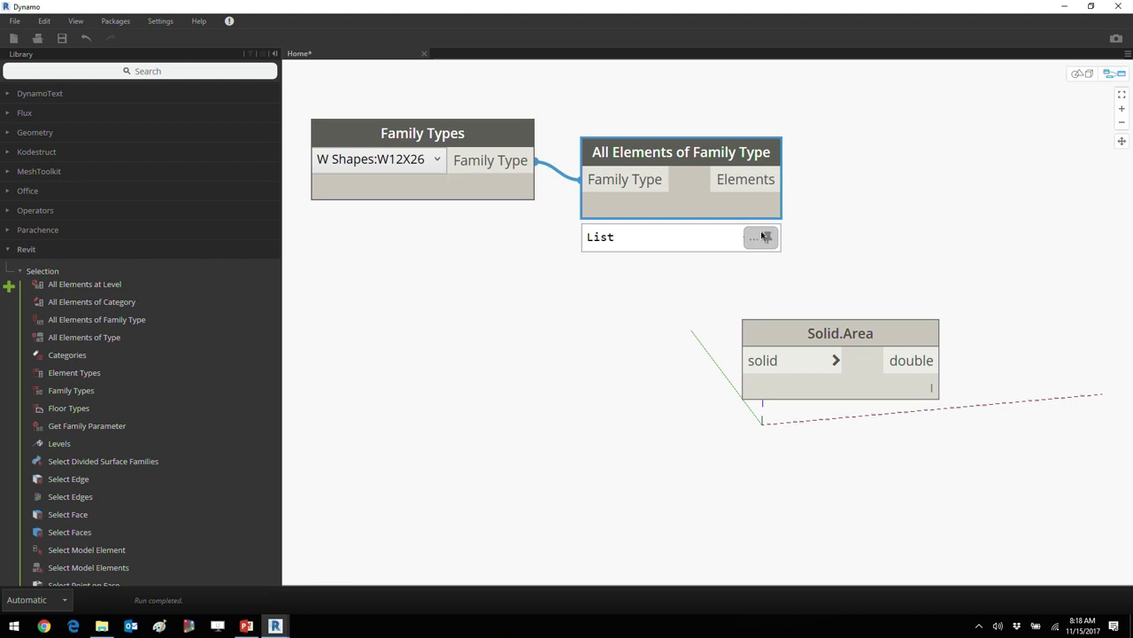
mouse_move(761, 236)
drag(863, 330, 1011, 301)
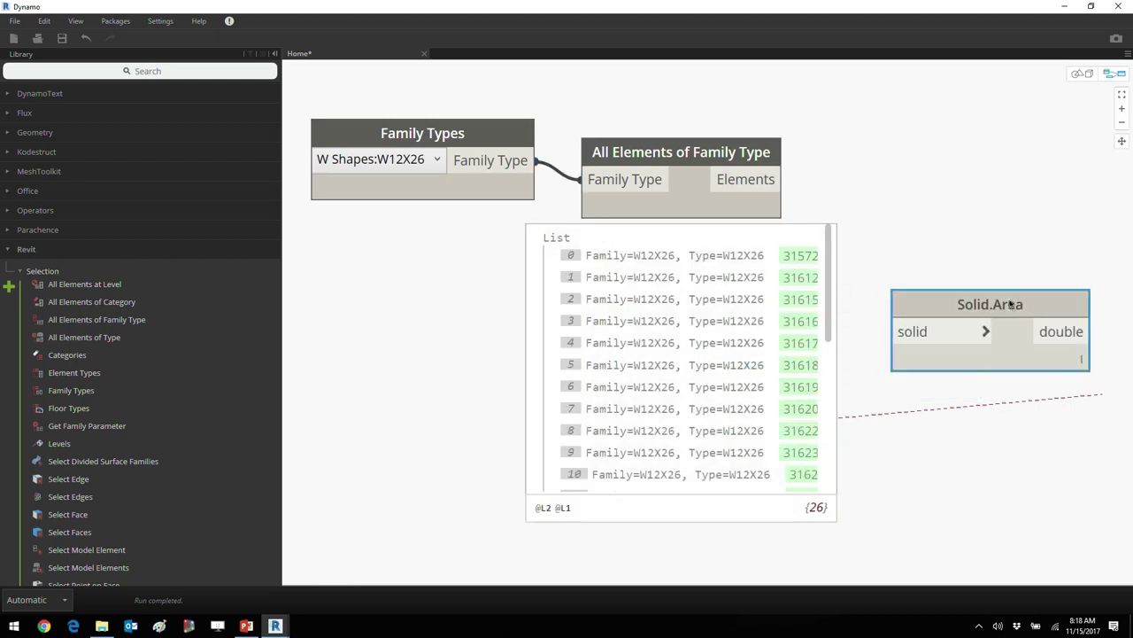
drag(692, 158, 562, 244)
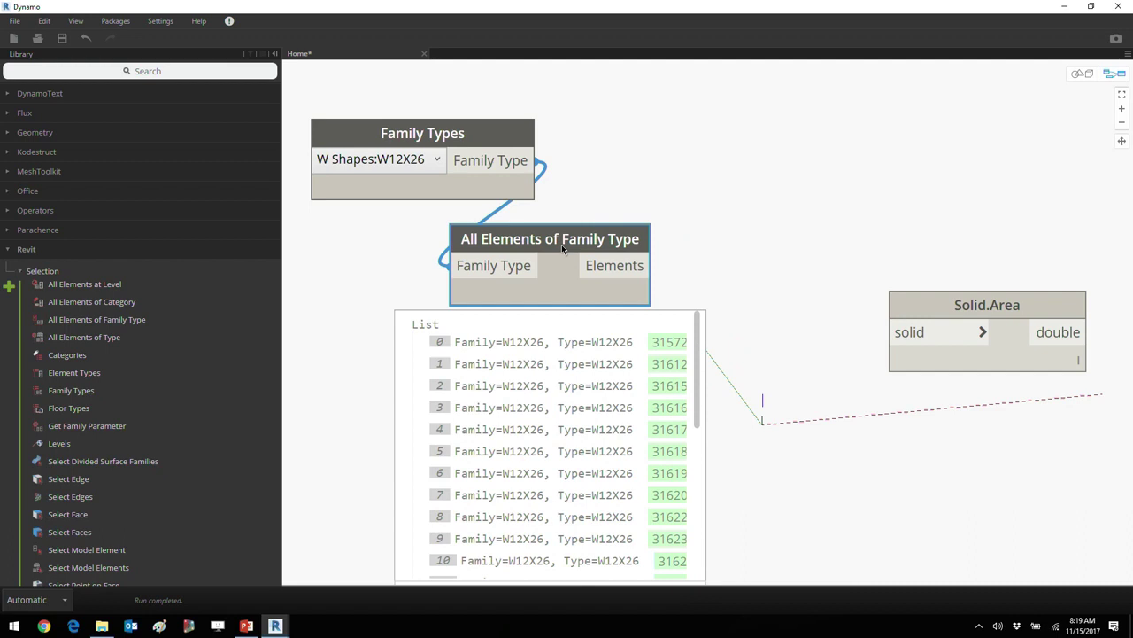
drag(611, 262, 951, 332)
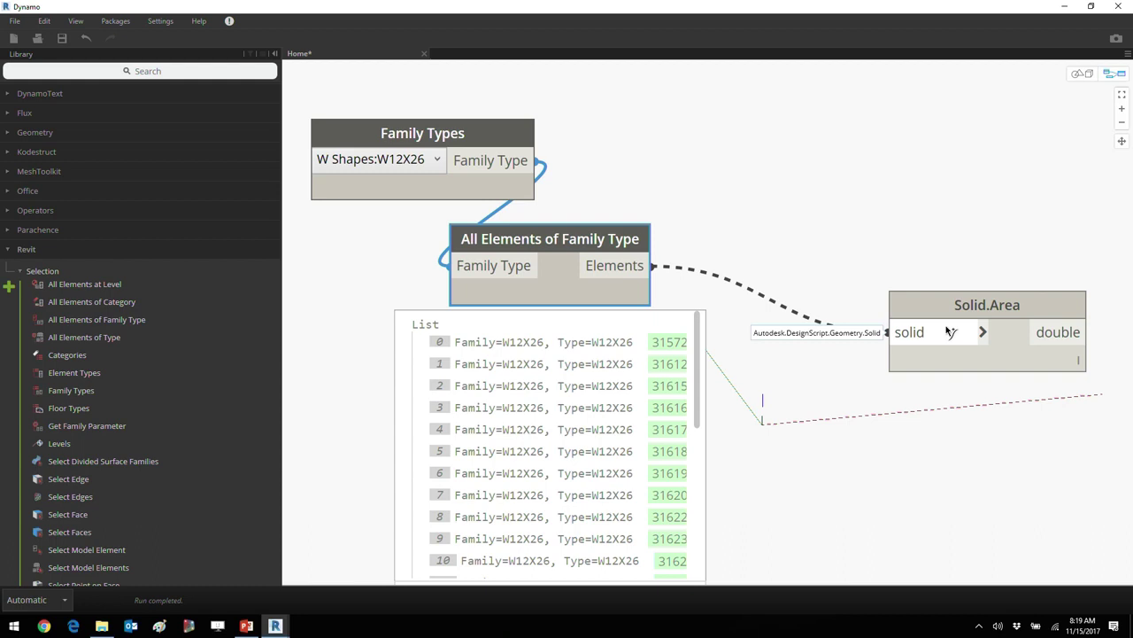
- Add Element.Solids from Revit > Elements > Element and place it up-right above Solid.Area
click(49, 272)
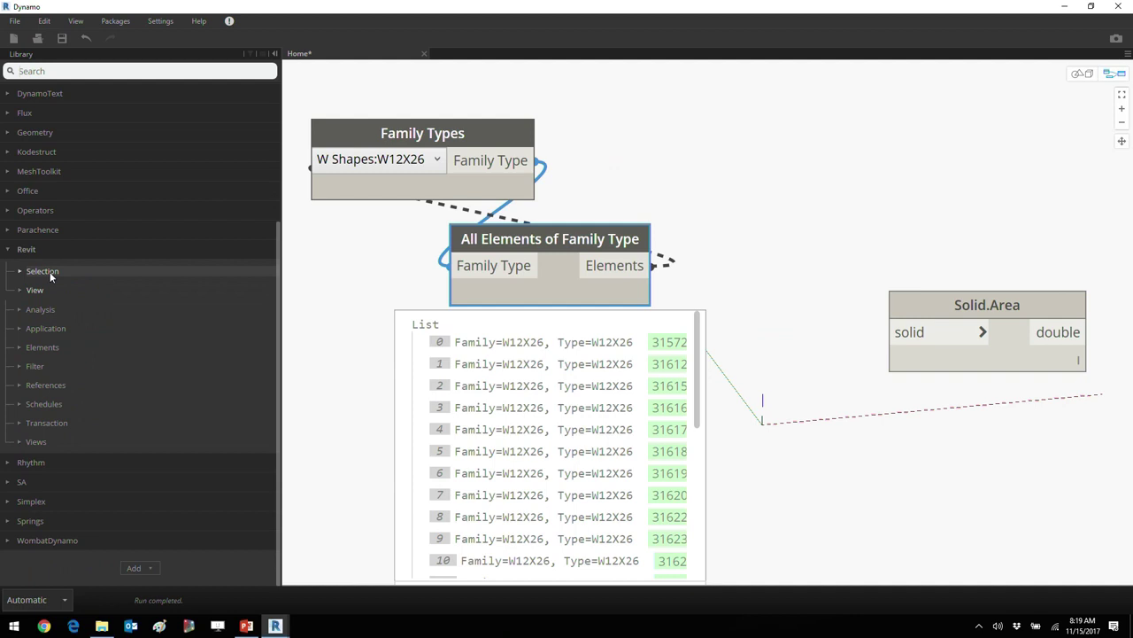
click(48, 346)
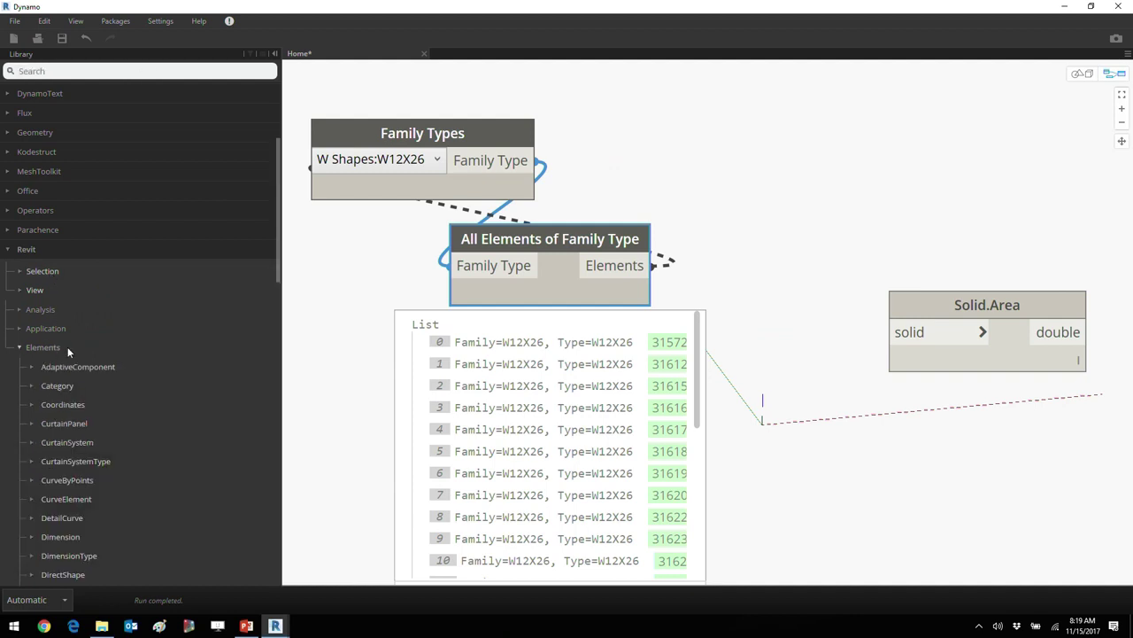
scroll(67, 347, down, 5)
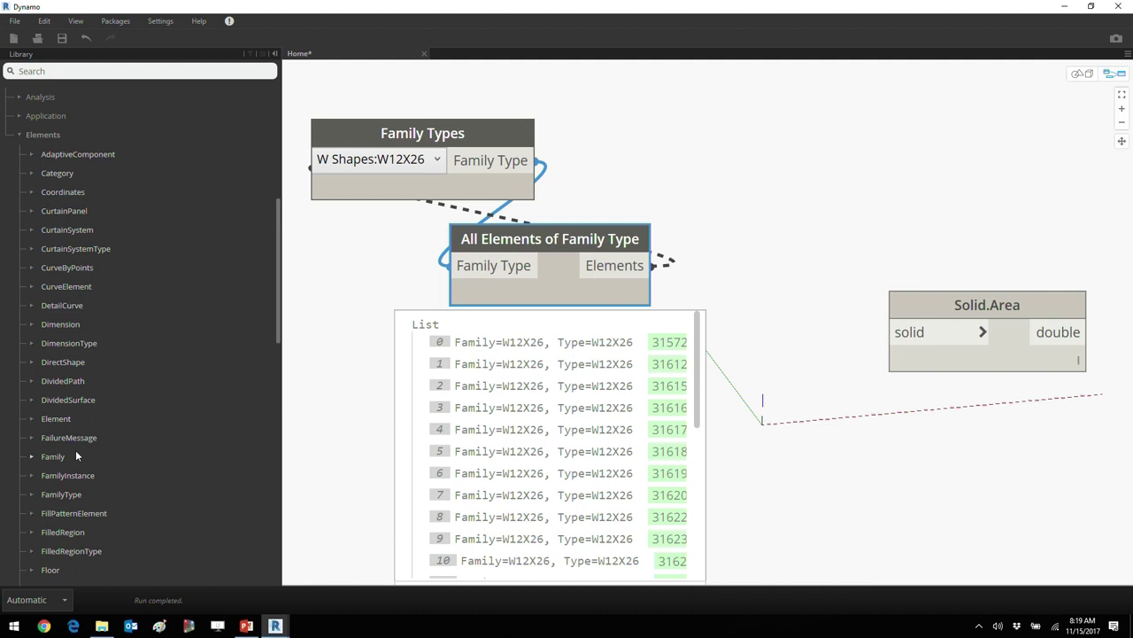
click(80, 420)
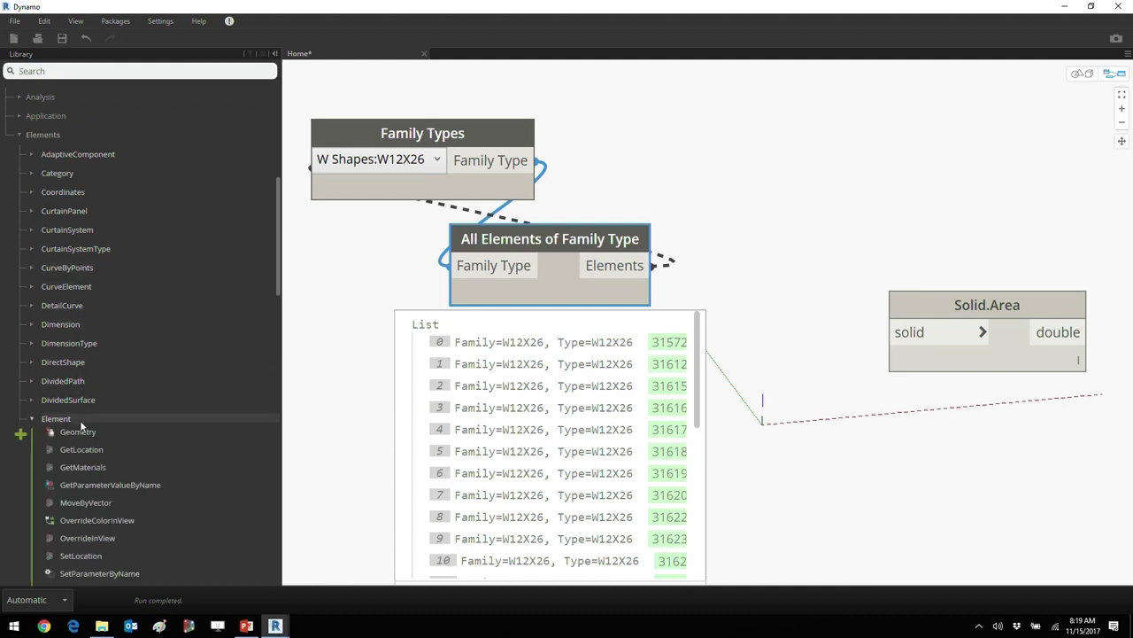
scroll(79, 423, down, 3)
scroll(83, 398, down, 2)
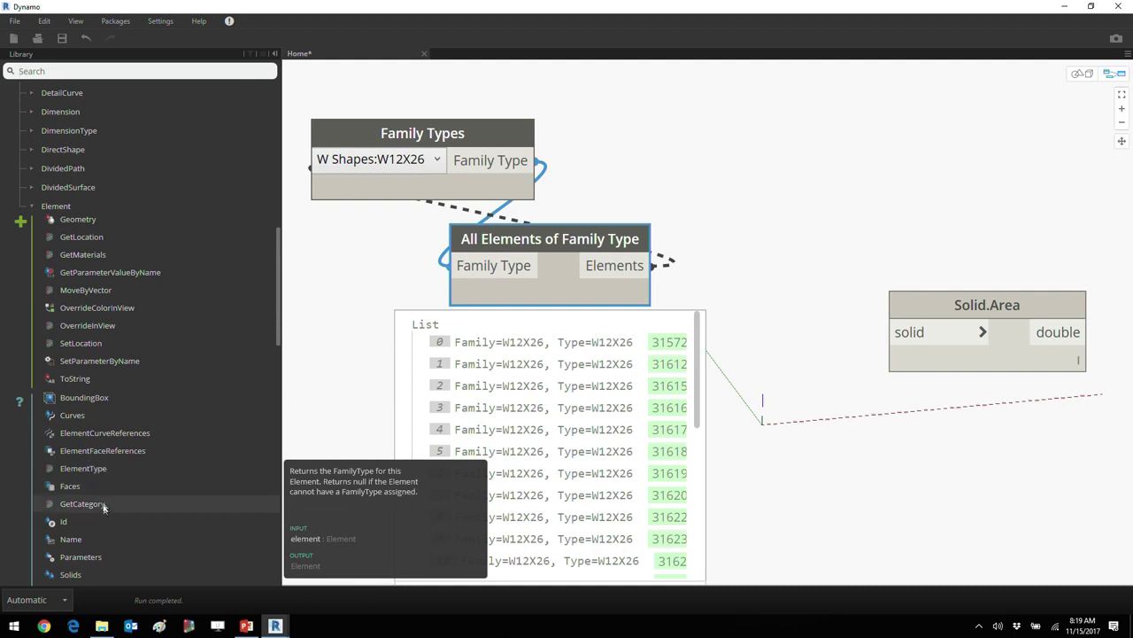
scroll(93, 531, down, 1)
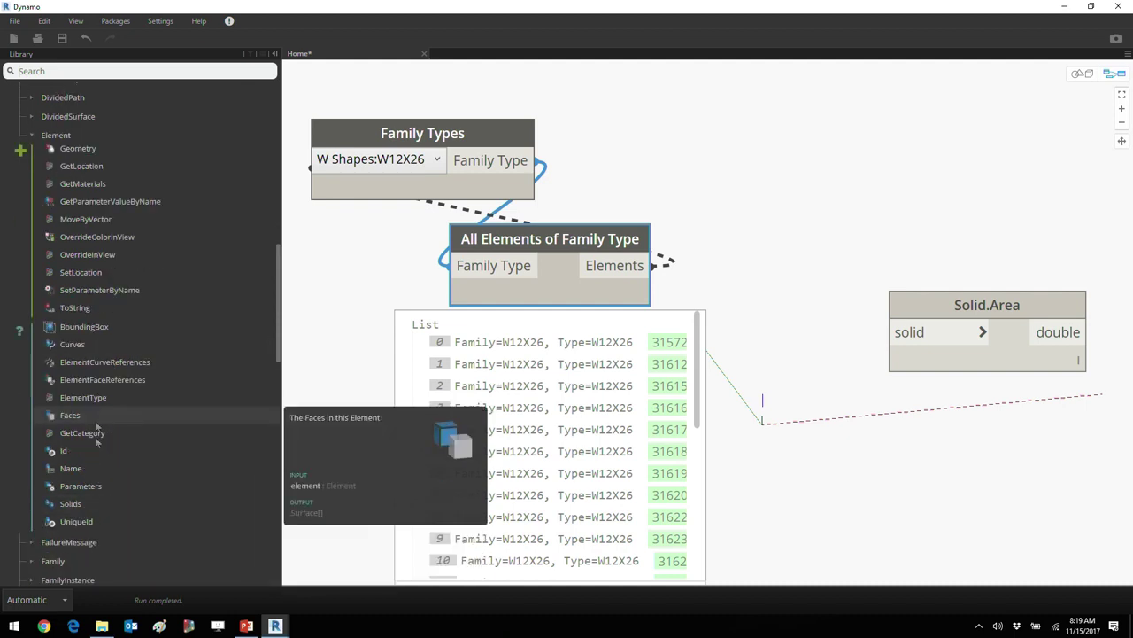
click(71, 503)
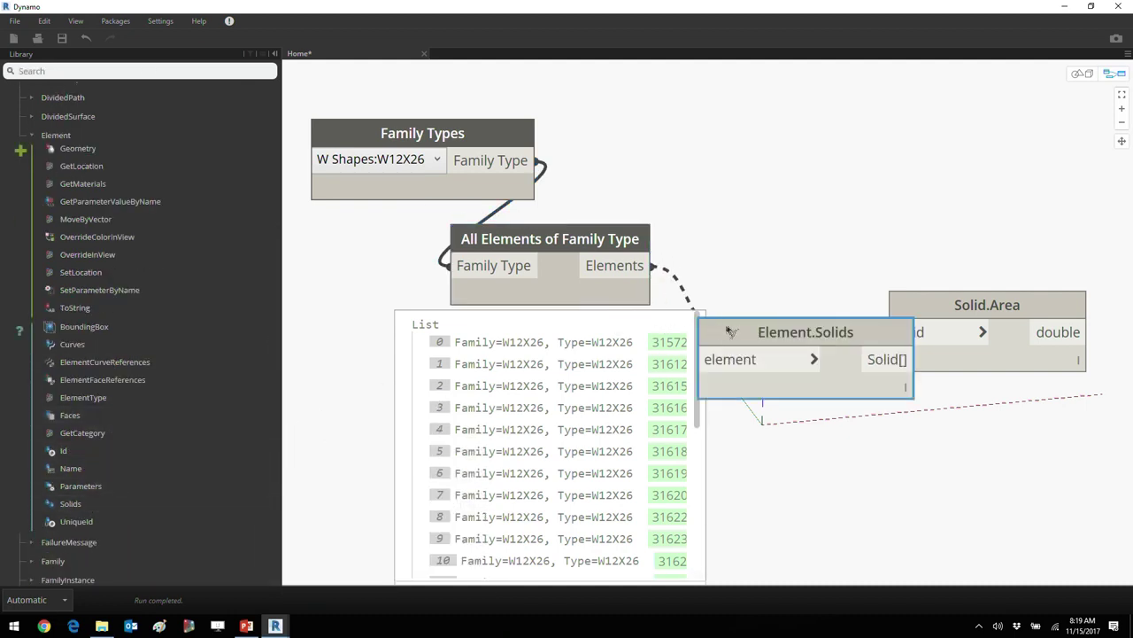
drag(745, 333, 799, 172)
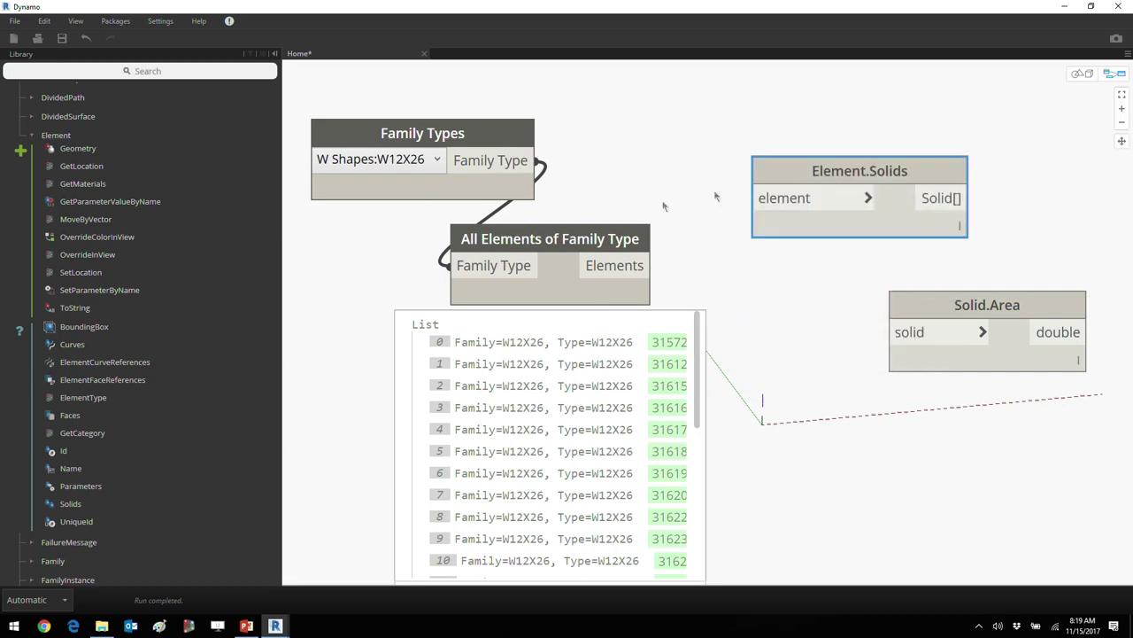
scroll(128, 210, up, 5)
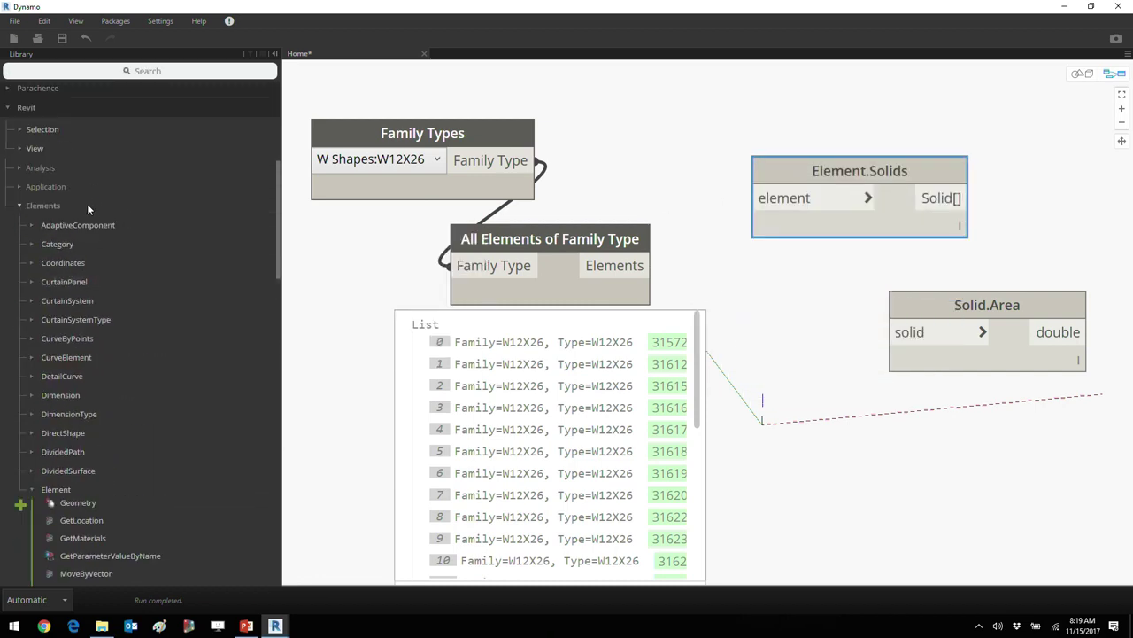
scroll(117, 307, down, 6)
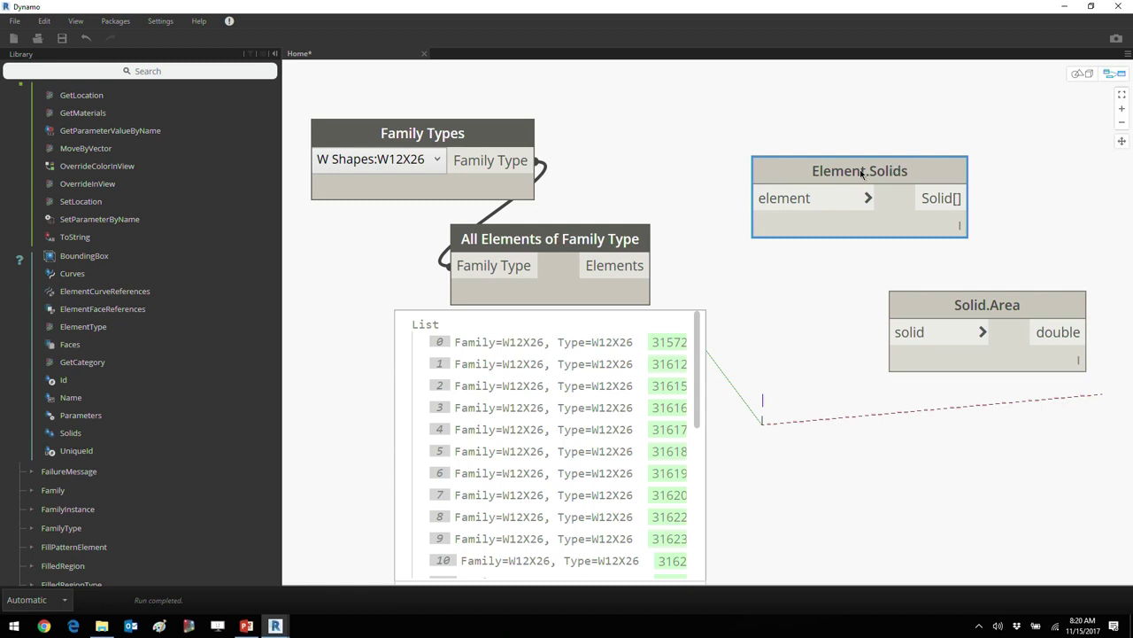
mouse_move(806, 198)
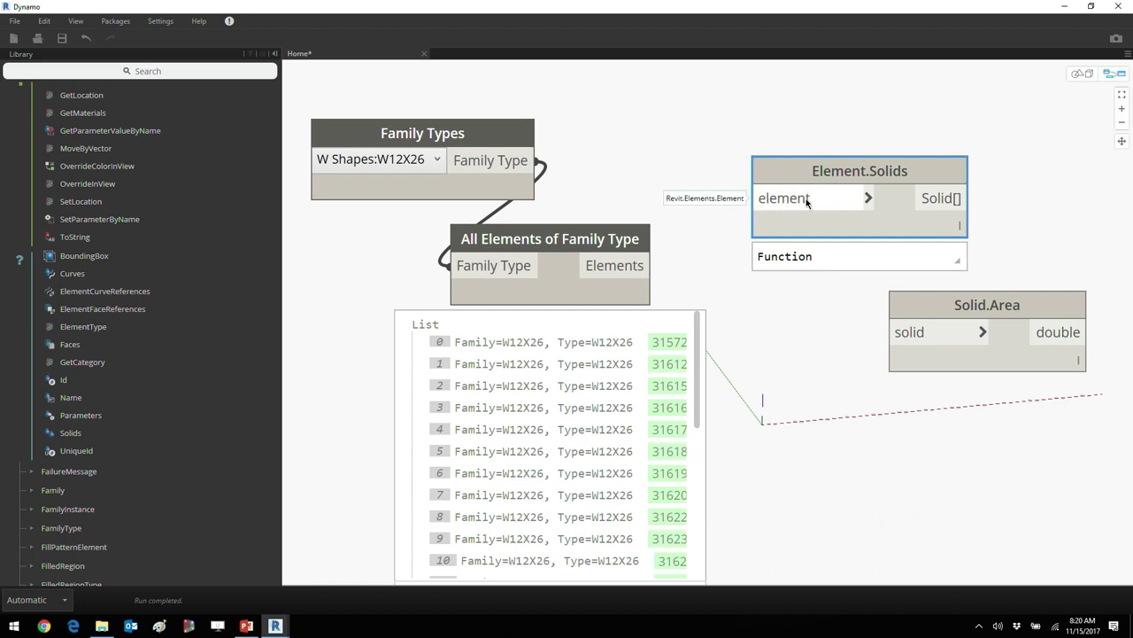
- Wire the All Elements of Family Type output into Element.Solids
click(806, 202)
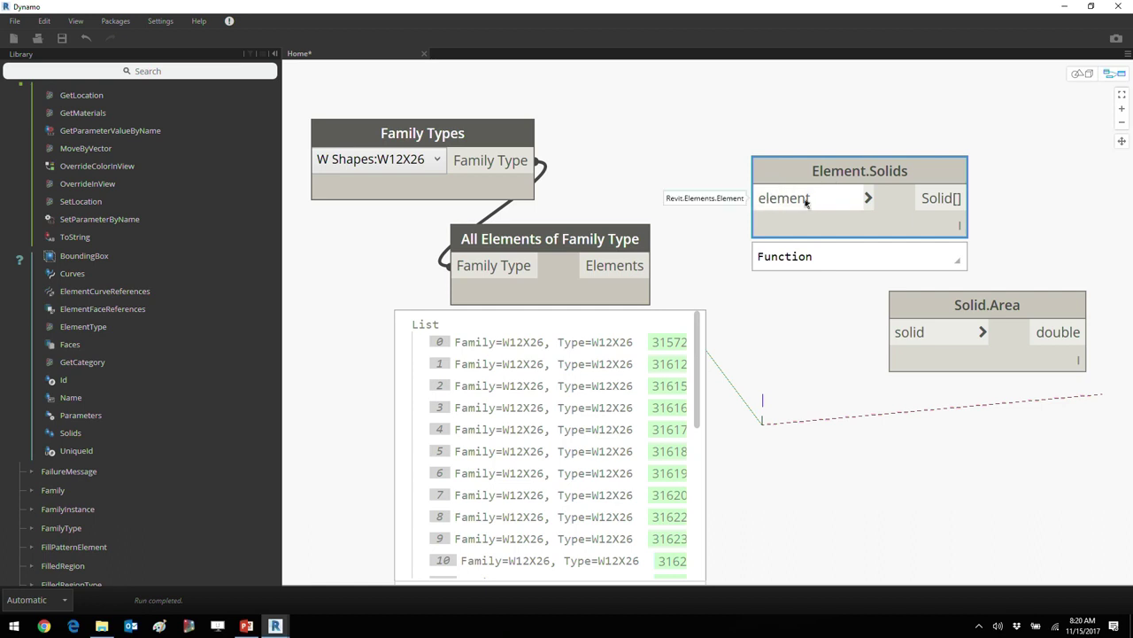
click(624, 266)
click(808, 198)
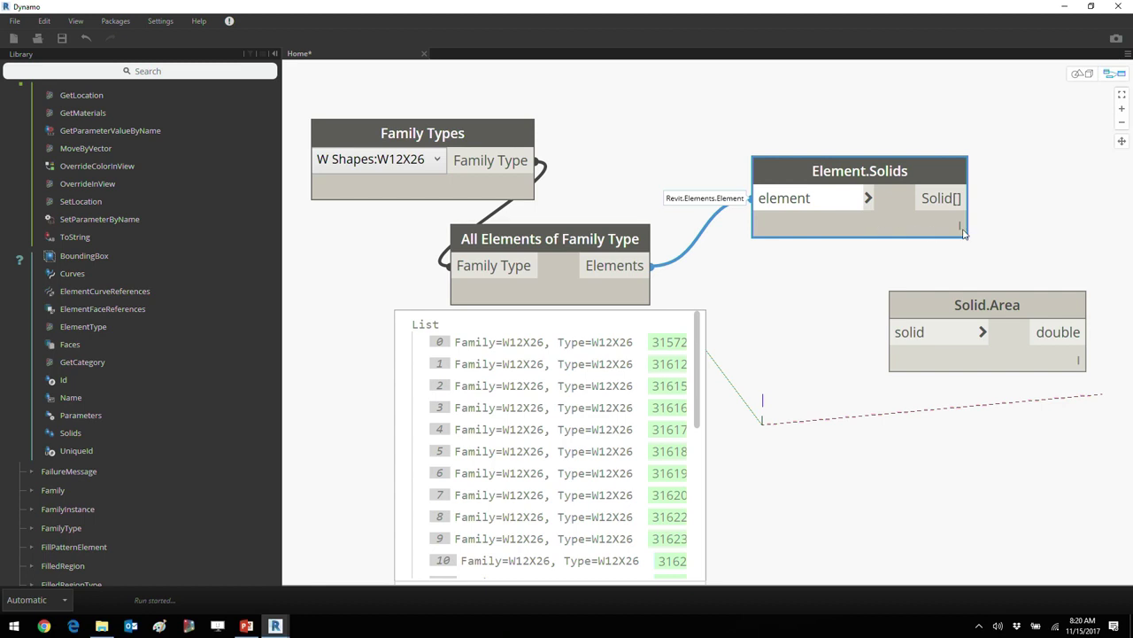
- Orbit the beam solids in the background preview, then reposition Element.Solids and Solid.Area
click(1082, 73)
right_drag(886, 218, 767, 328)
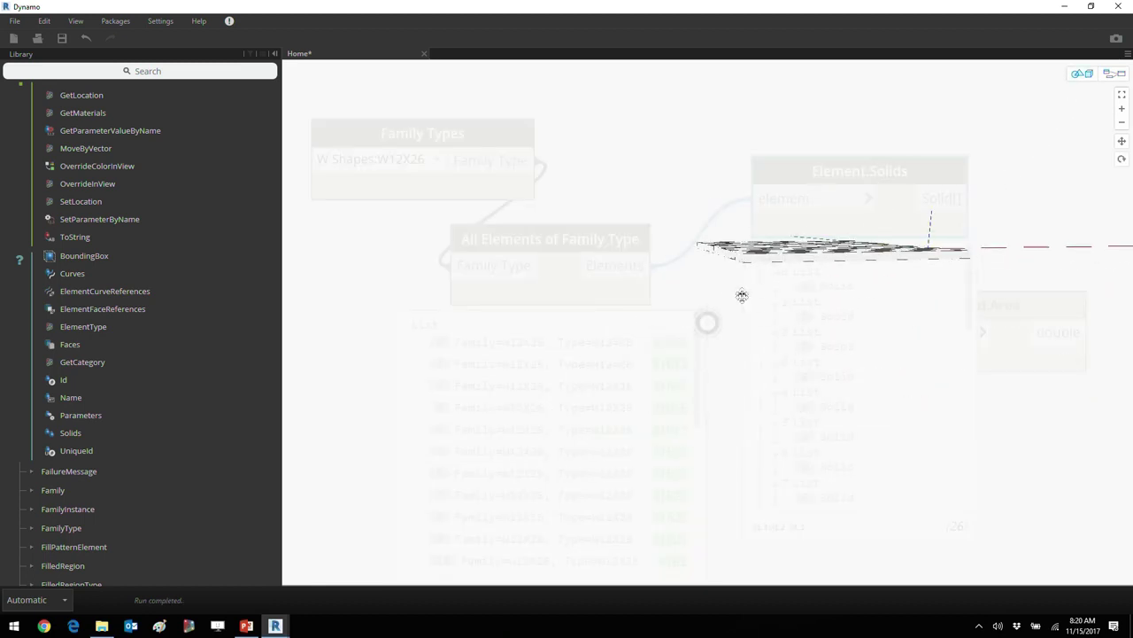
click(1082, 75)
drag(855, 173, 841, 319)
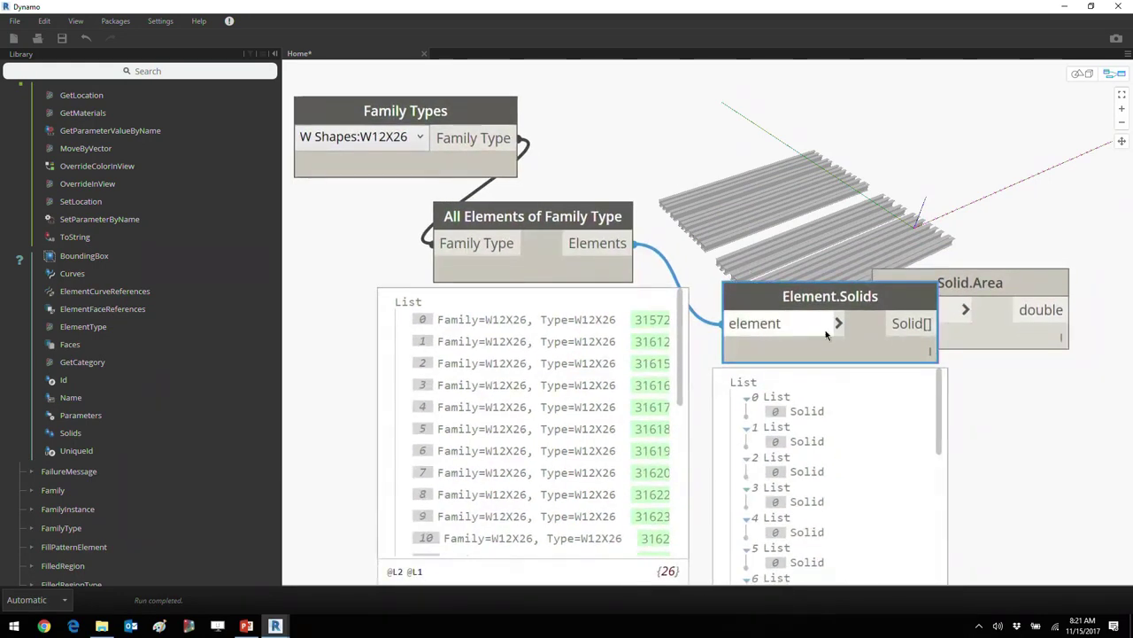
drag(957, 292, 997, 234)
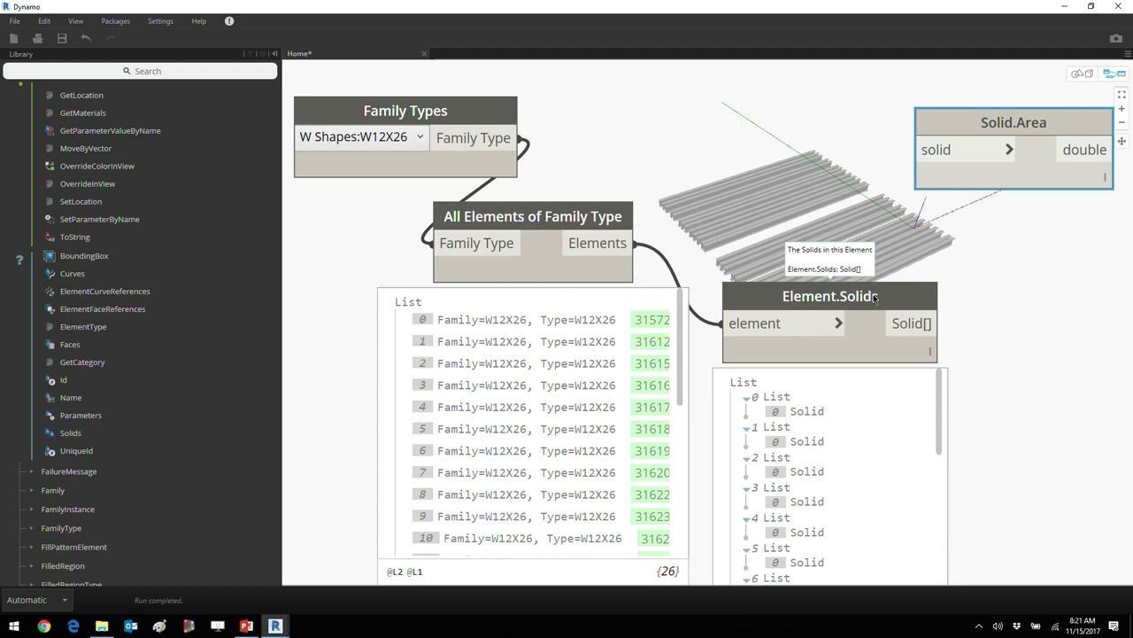
- Connect Element.Solids to Solid.Area, yielding about 124.855 for each of 26 beams
drag(935, 323, 919, 150)
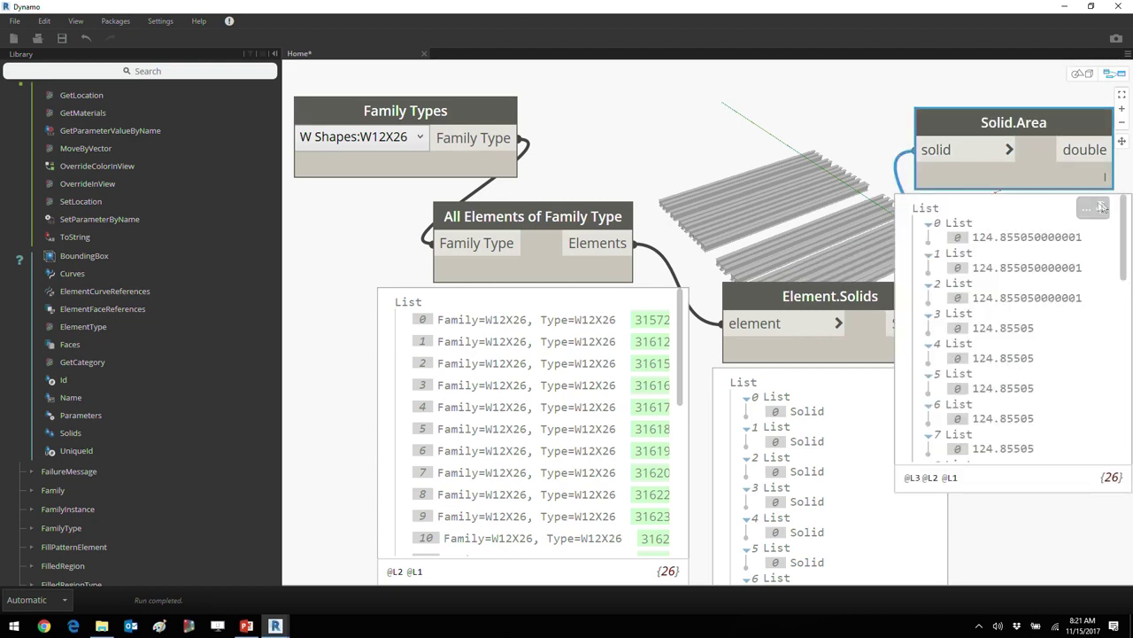
mouse_move(1003, 117)
mouse_down()
mouse_move(1011, 129)
mouse_move(961, 132)
mouse_up()
scroll(868, 144, down, 1)
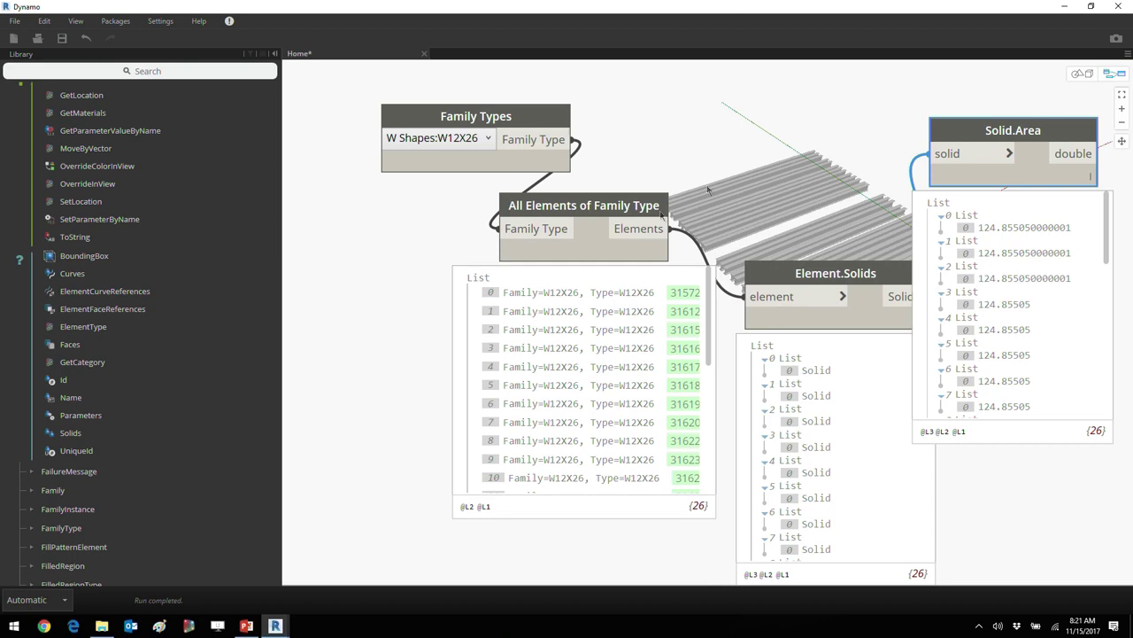
- Shift All Elements of Family Type, Element.Solids and Solid.Area leftward into a compact chain
scroll(121, 241, up, 5)
scroll(121, 241, up, 5)
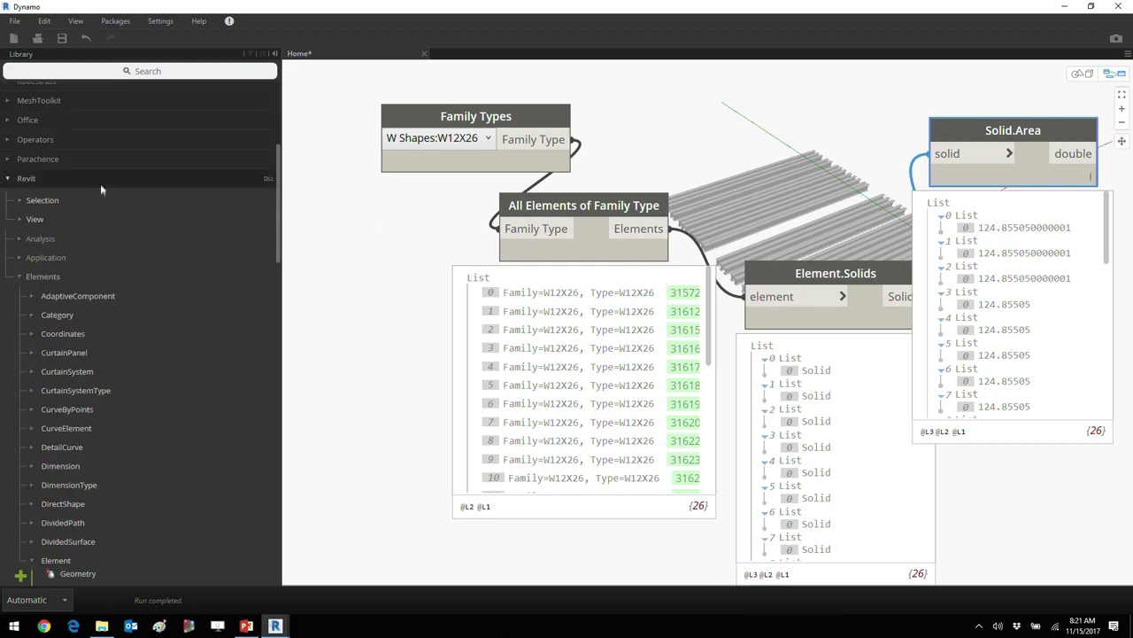
scroll(99, 276, down, 5)
scroll(135, 336, down, 5)
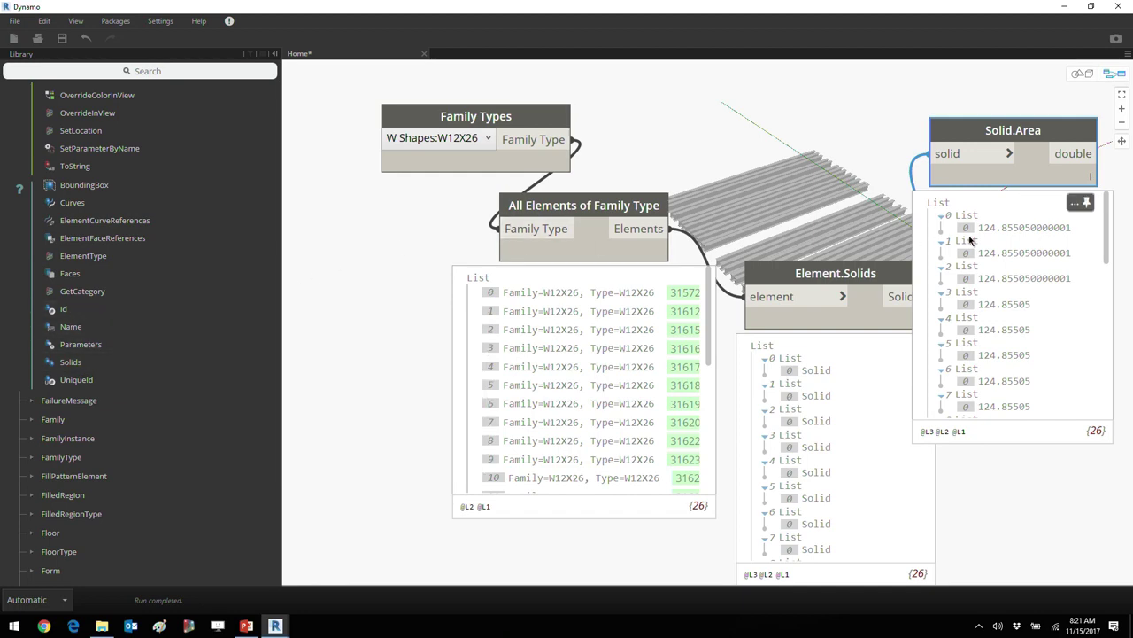
drag(593, 213, 523, 215)
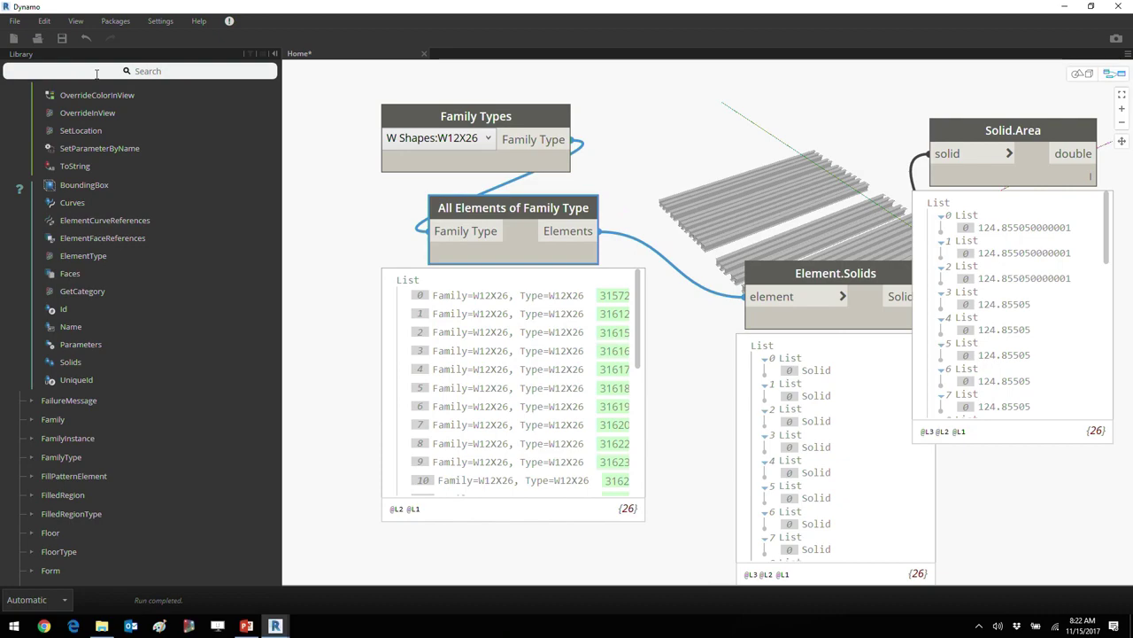
drag(819, 271, 743, 241)
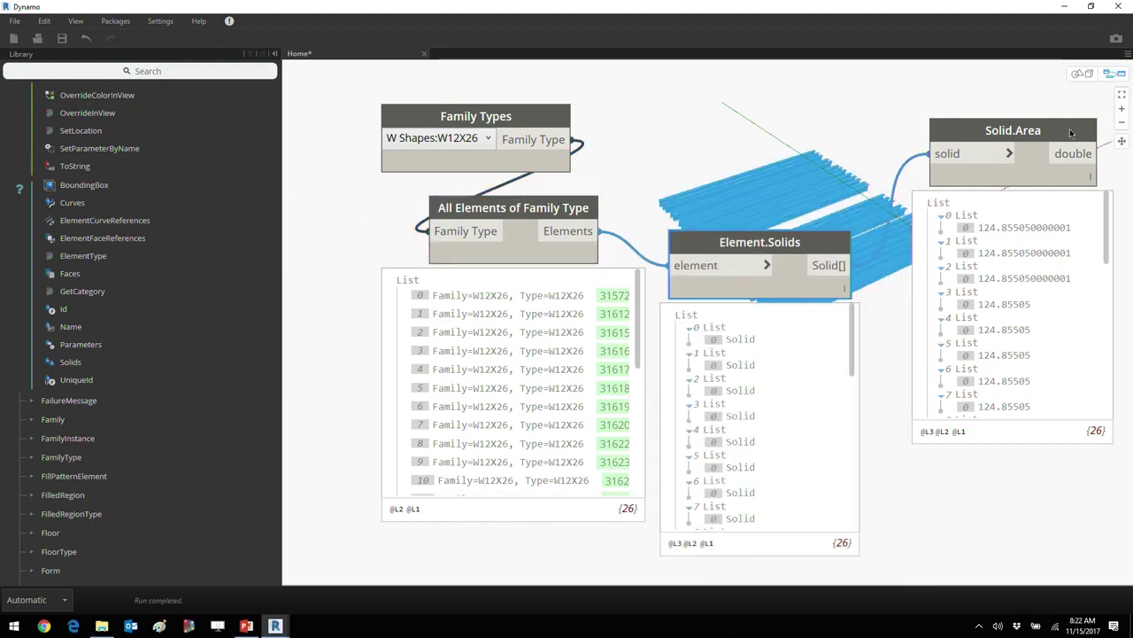
drag(1074, 134, 1044, 132)
middle_drag(836, 135, 731, 122)
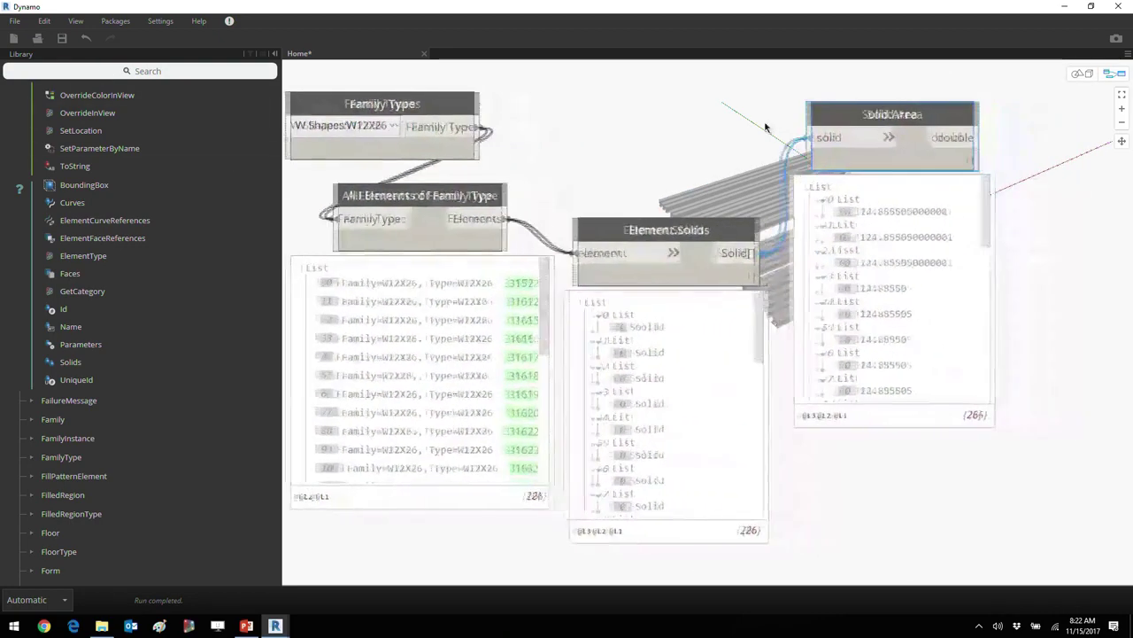
- Collapse Revit > Elements and the Revit category in the Library, and nudge Solid.Area
scroll(189, 254, up, 5)
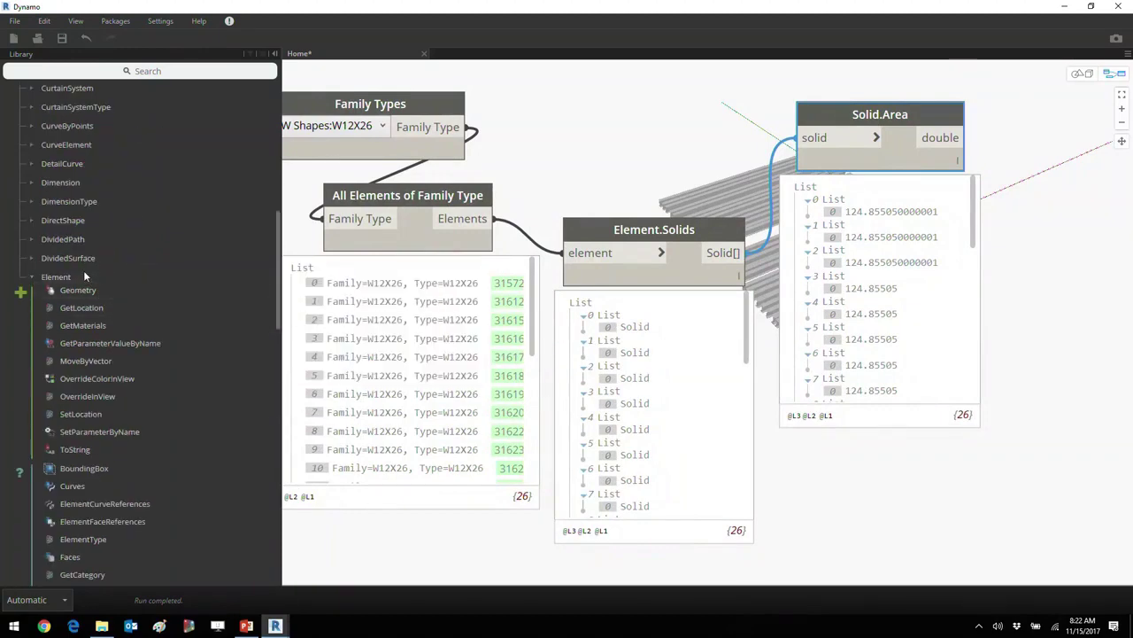
scroll(84, 270, up, 3)
scroll(78, 274, up, 5)
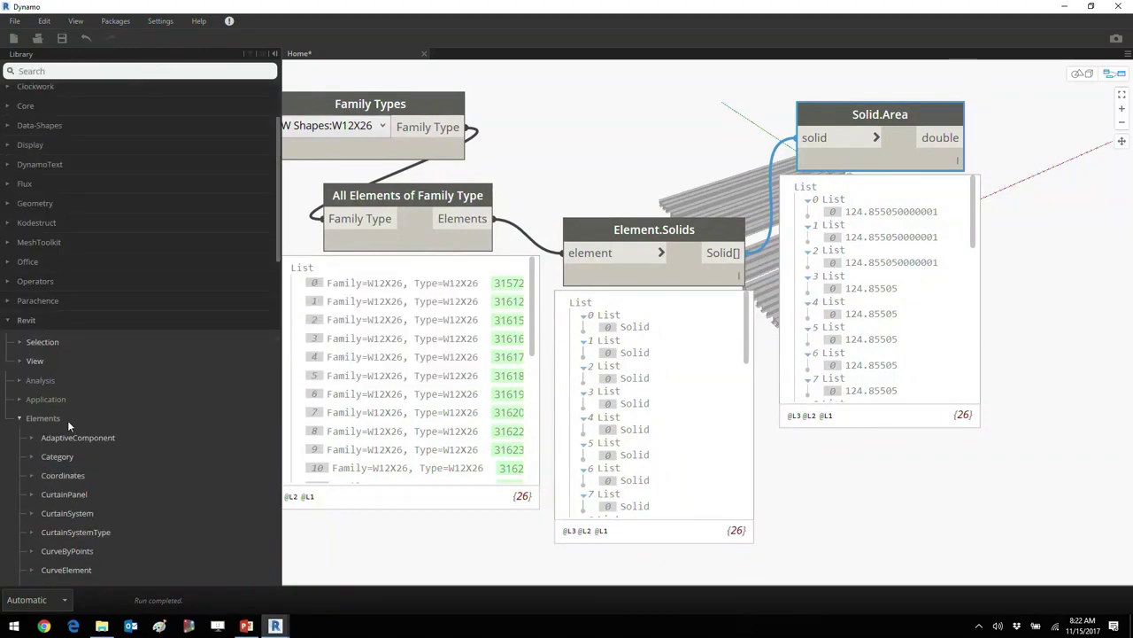
click(67, 420)
click(53, 318)
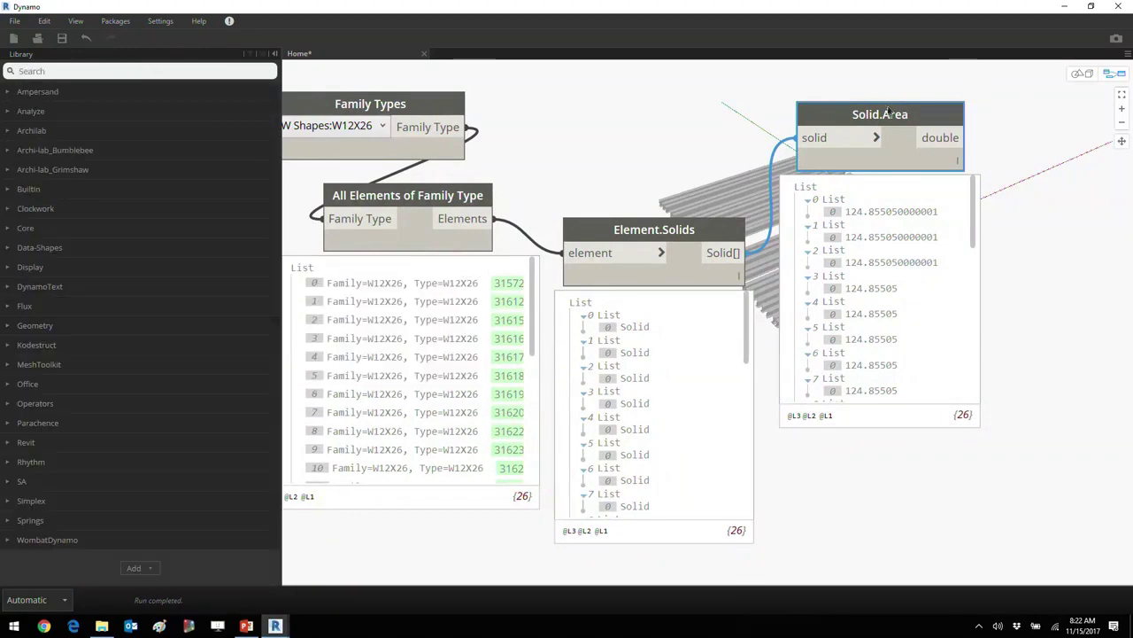
drag(876, 114, 870, 127)
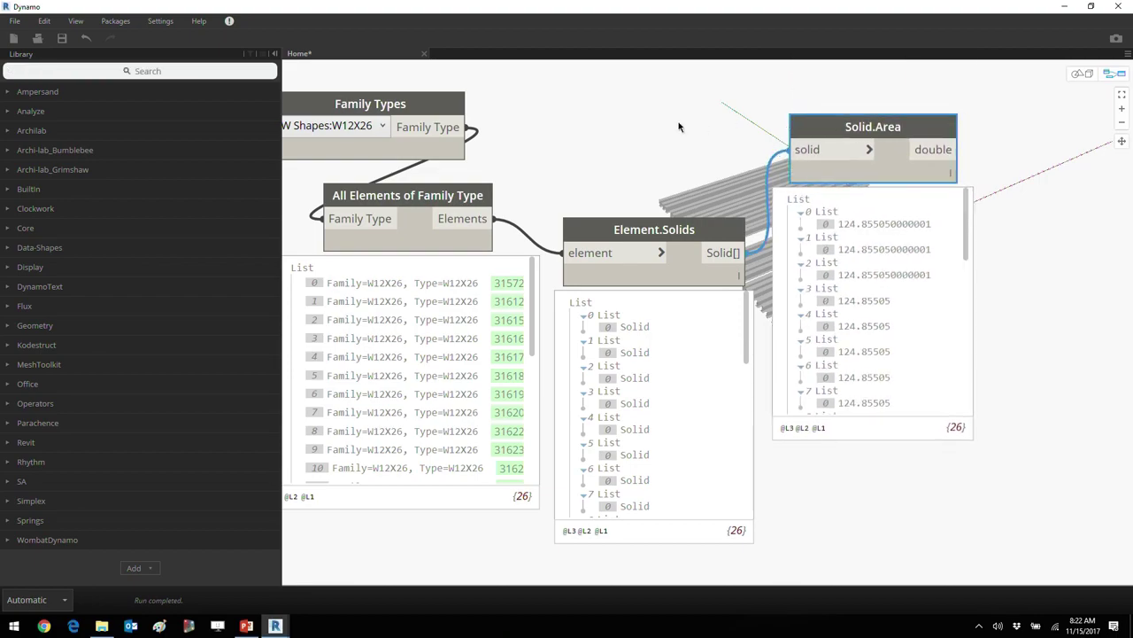